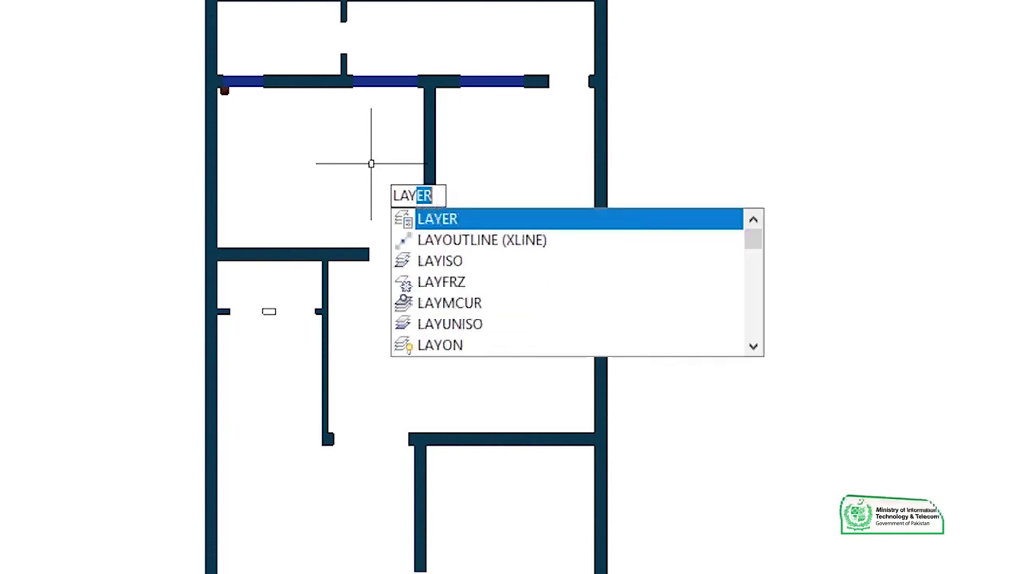
Add a current '3d roof' layer with colour 20 and close the layer palette.
key(Return)
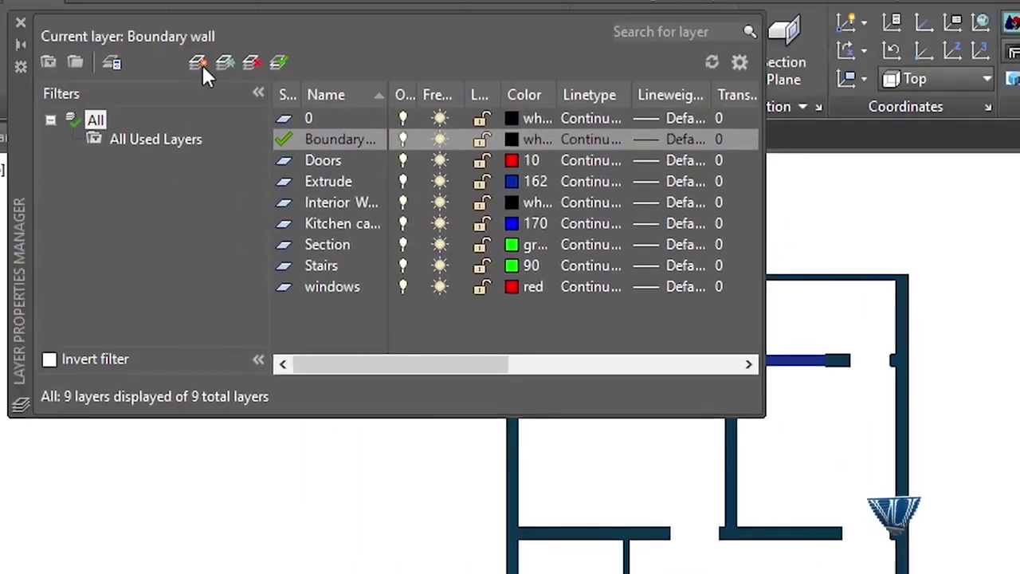
key(alt+n)
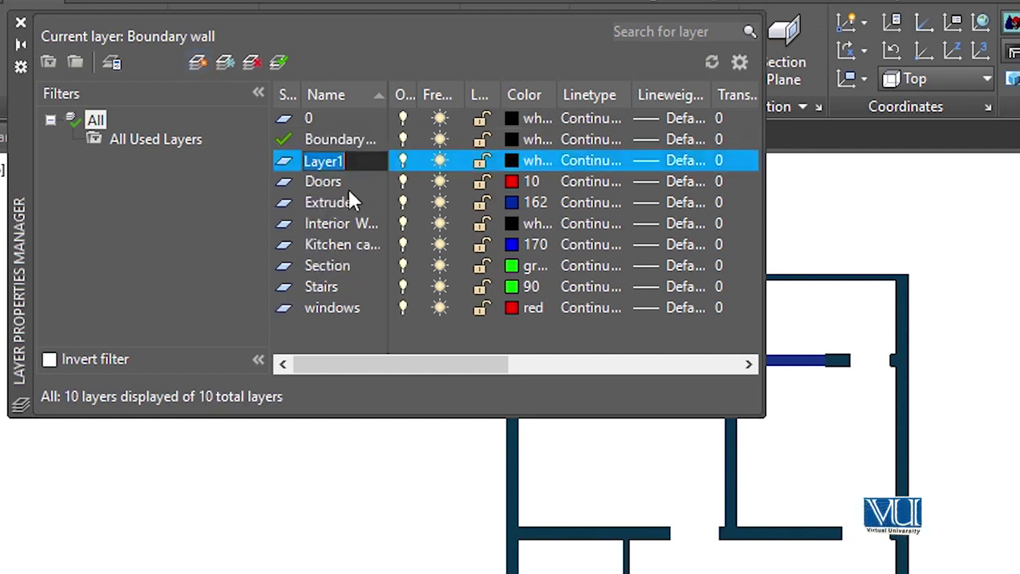
text(3d roo)
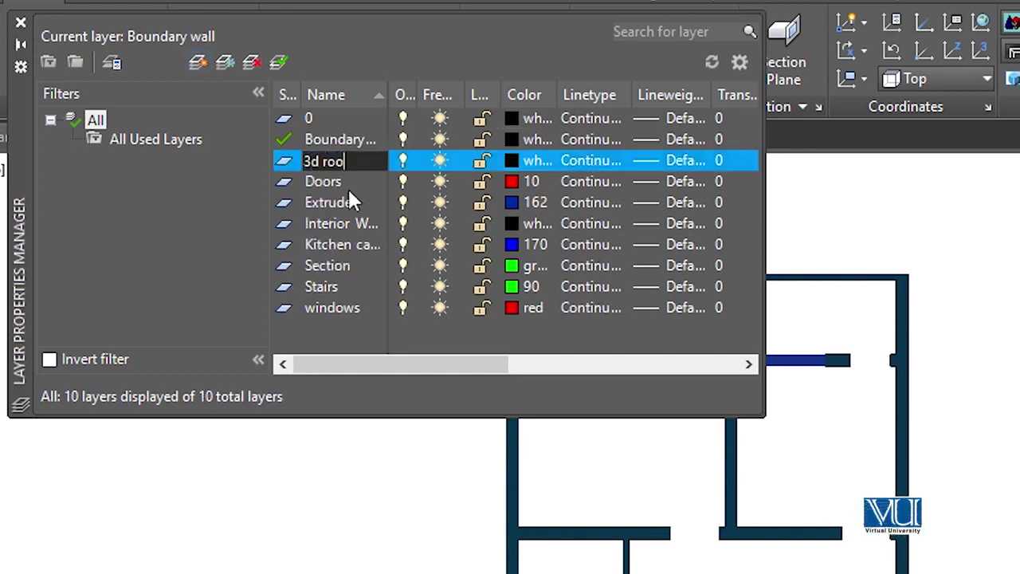
text(f)
double_click(286, 160)
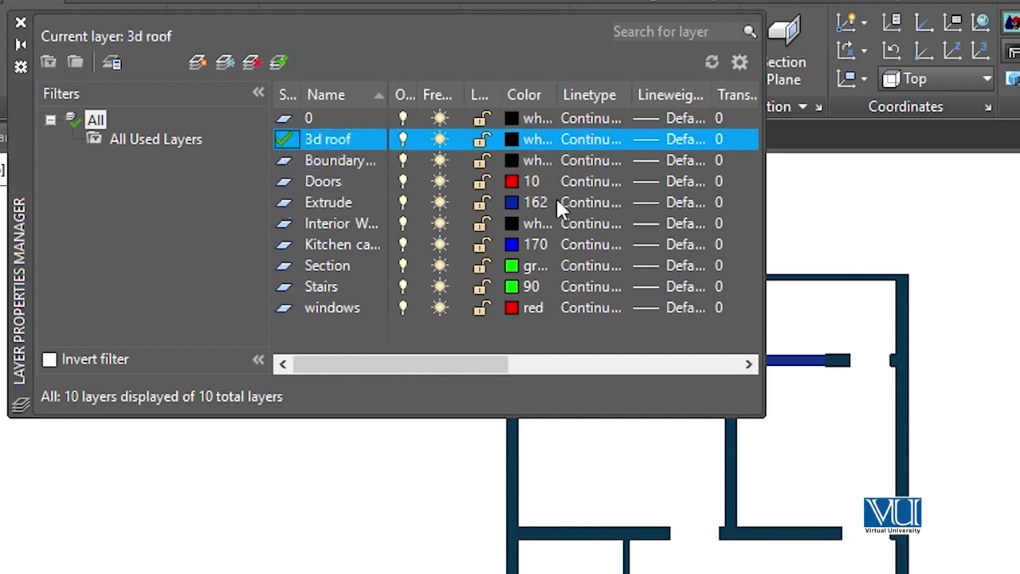
click(512, 140)
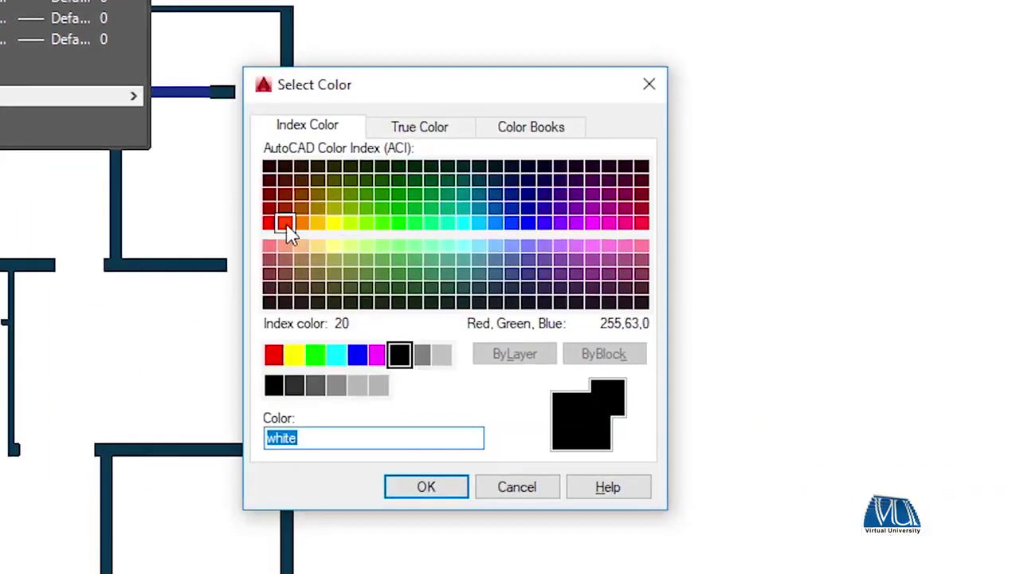
click(285, 222)
click(432, 488)
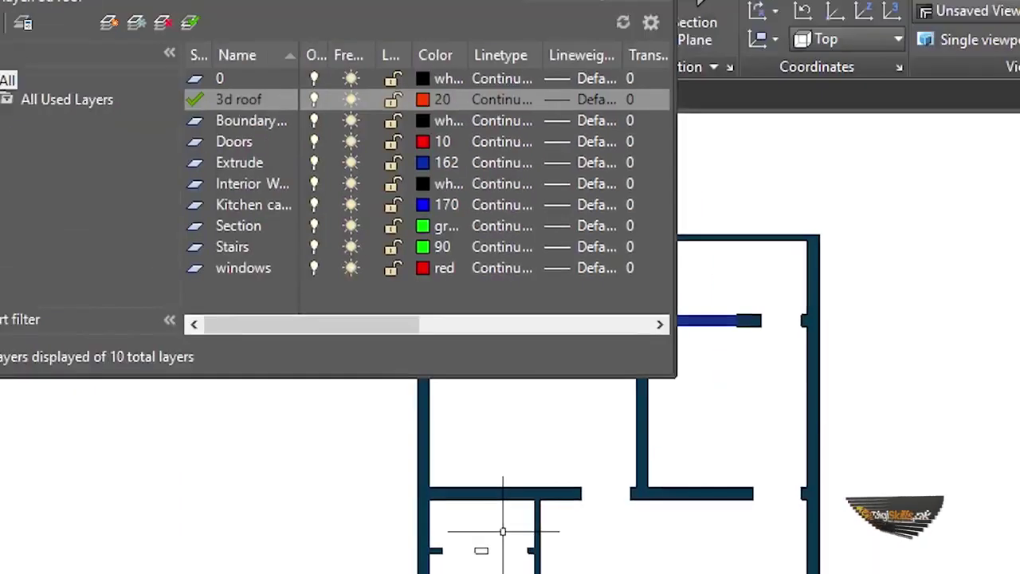
click(20, 21)
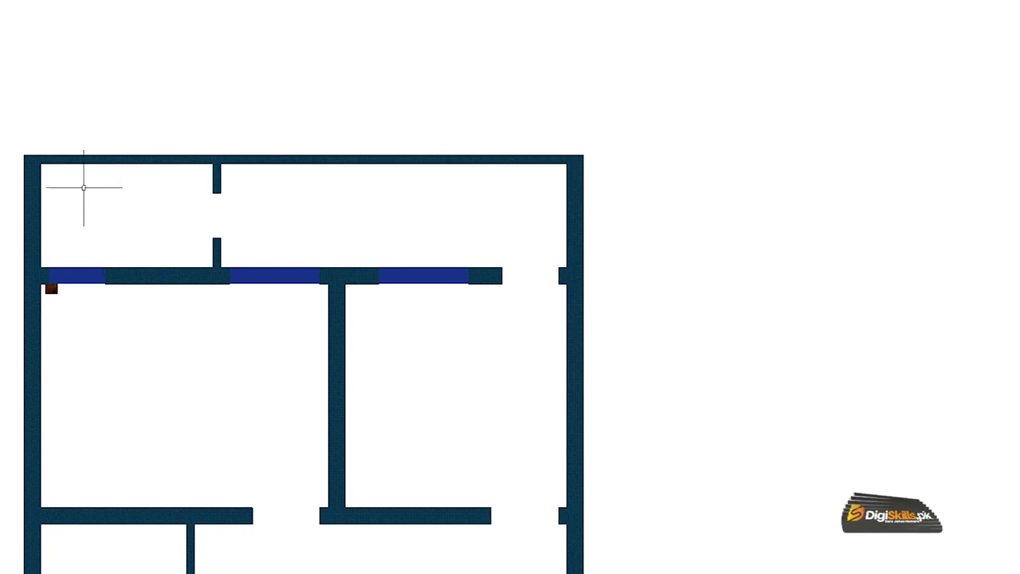
scroll(173, 209, down, 4)
mouse_move(191, 279)
middle_down()
mouse_move(175, 205)
mouse_move(170, 79)
mouse_move(381, 113)
middle_up()
scroll(323, 108, up, 1)
scroll(380, 113, up, 1)
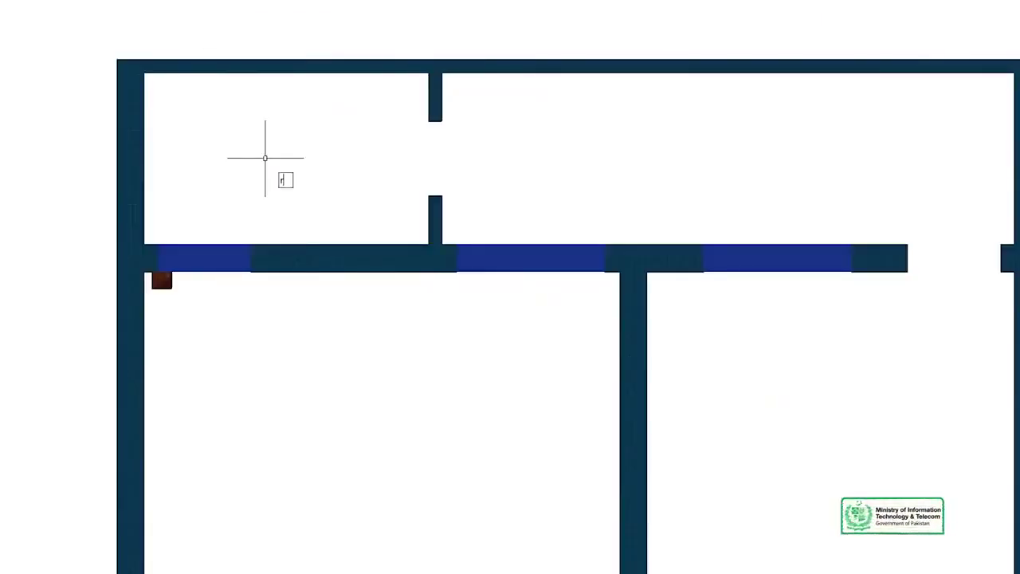
Draw rectangles snapped between opposite wall corners to outline each roof area.
text(c)
key(Return)
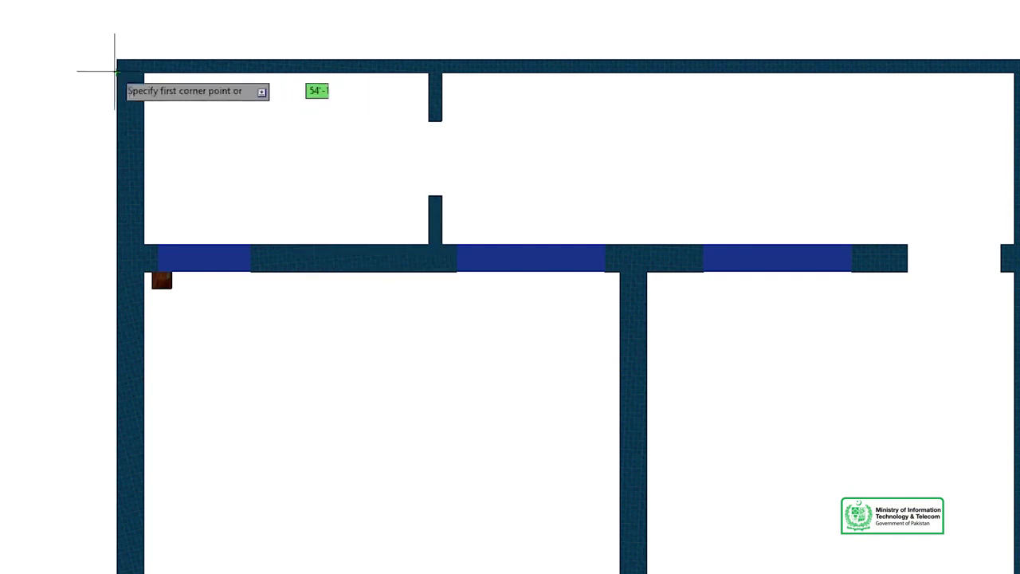
click(115, 59)
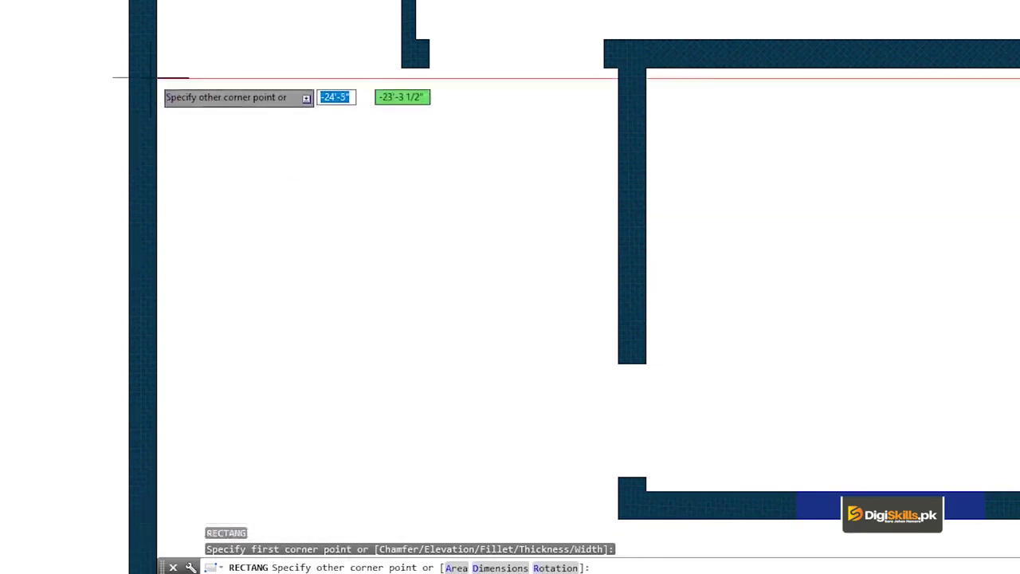
scroll(155, 66, up, 5)
middle_drag(109, 58, 88, 167)
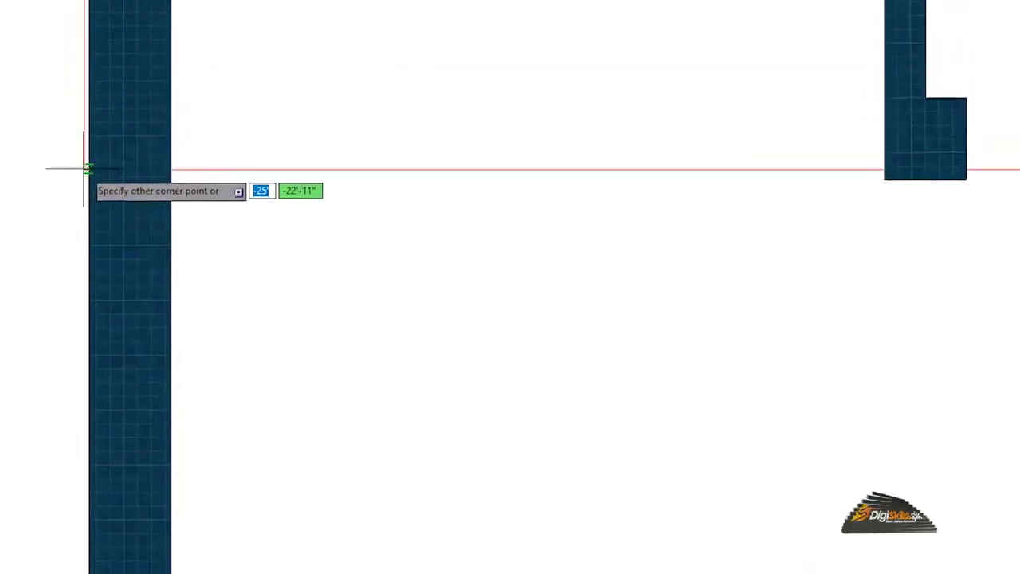
click(88, 169)
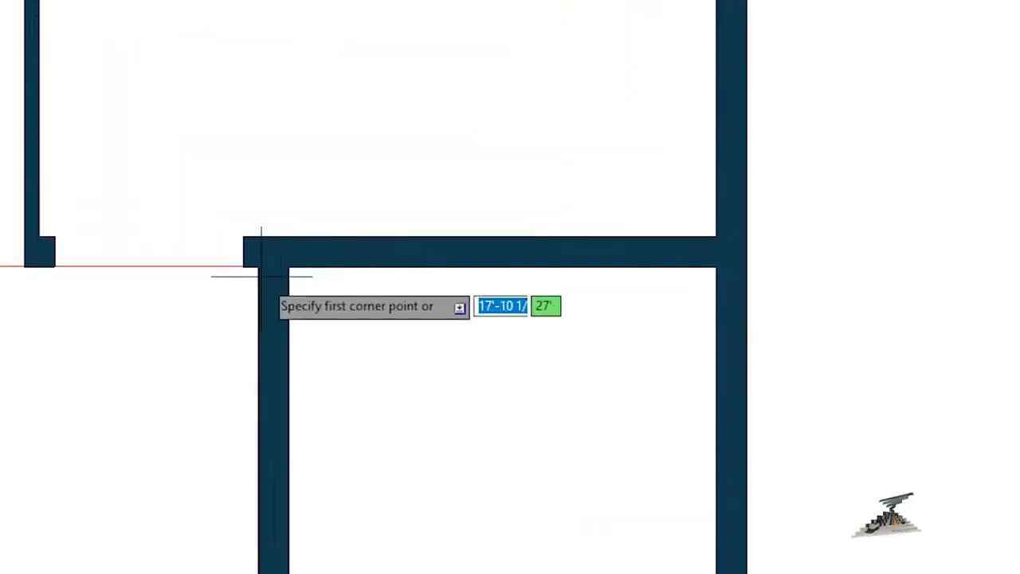
click(257, 265)
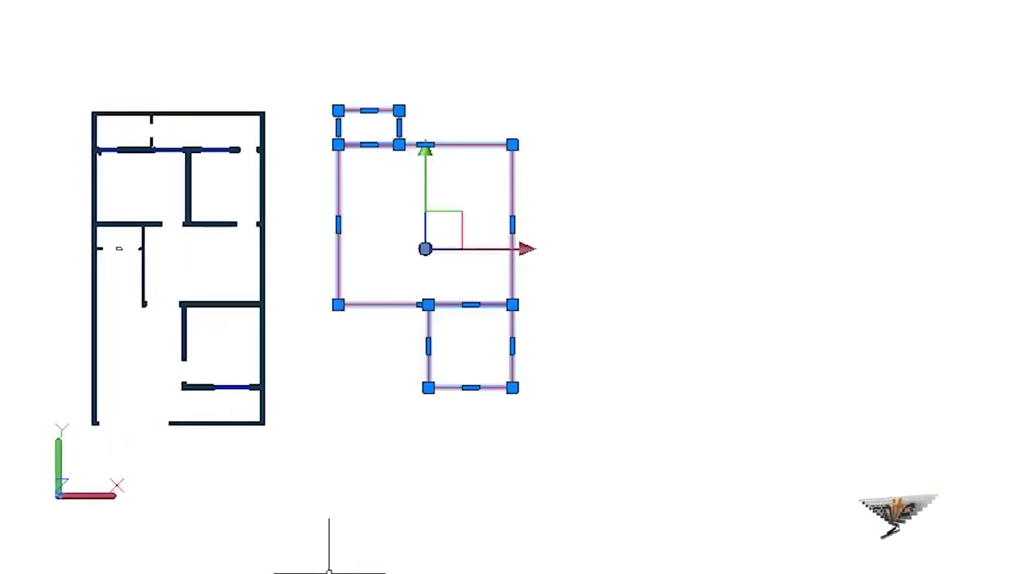
Extrude the three selected rectangles into one-foot-thick roof slabs.
right_click(444, 316)
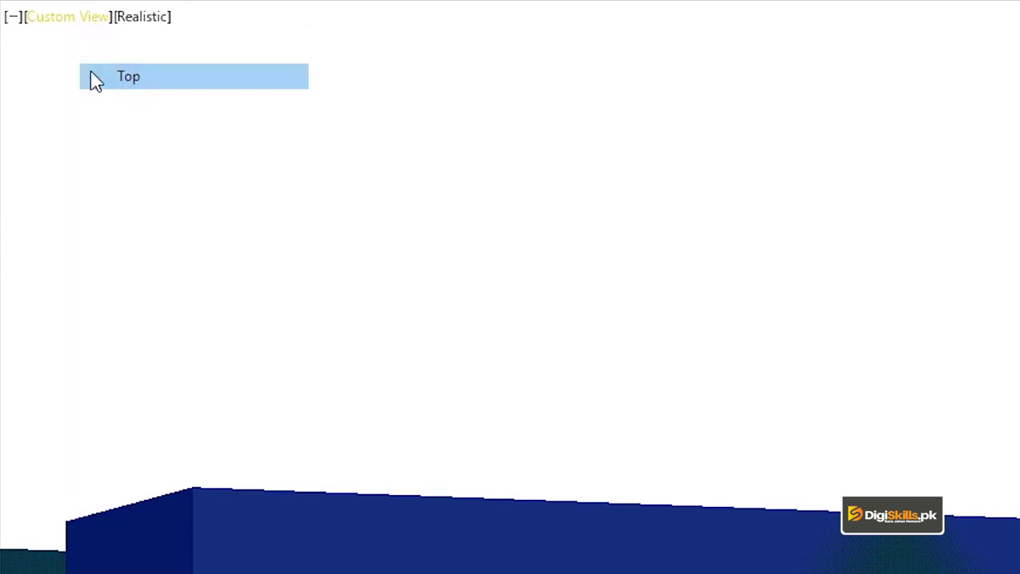
Switch to Top view and select all the red roof slabs.
click(128, 76)
click(564, 182)
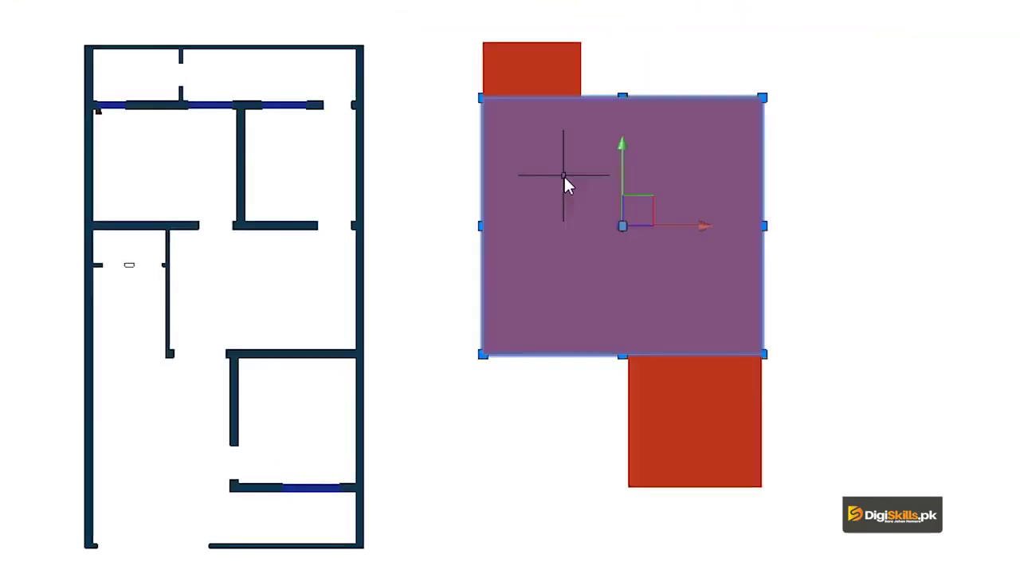
click(832, 18)
click(654, 403)
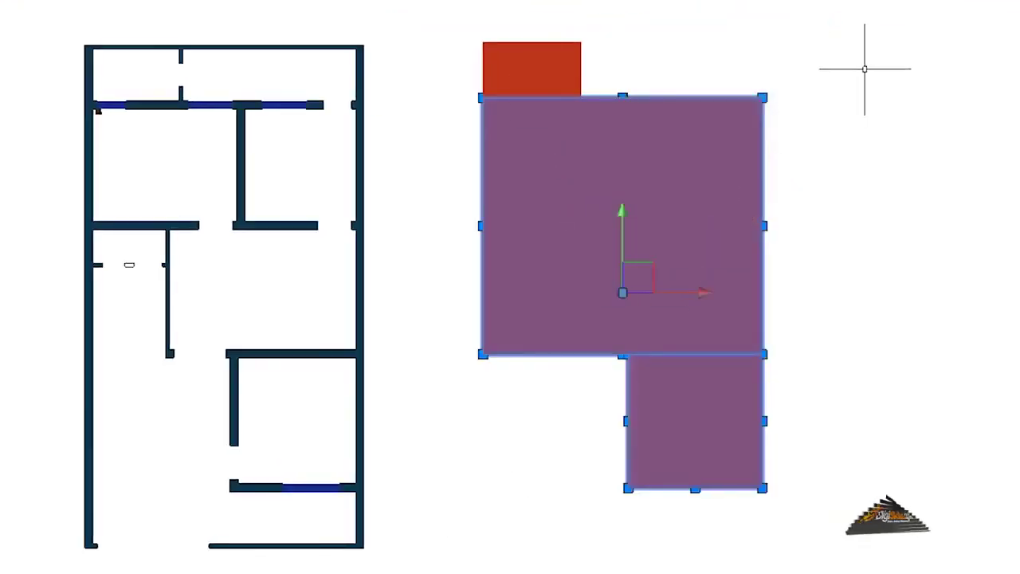
click(888, 28)
click(455, 480)
Move the slabs so their corner snaps onto the house's outer wall corner.
right_click(505, 289)
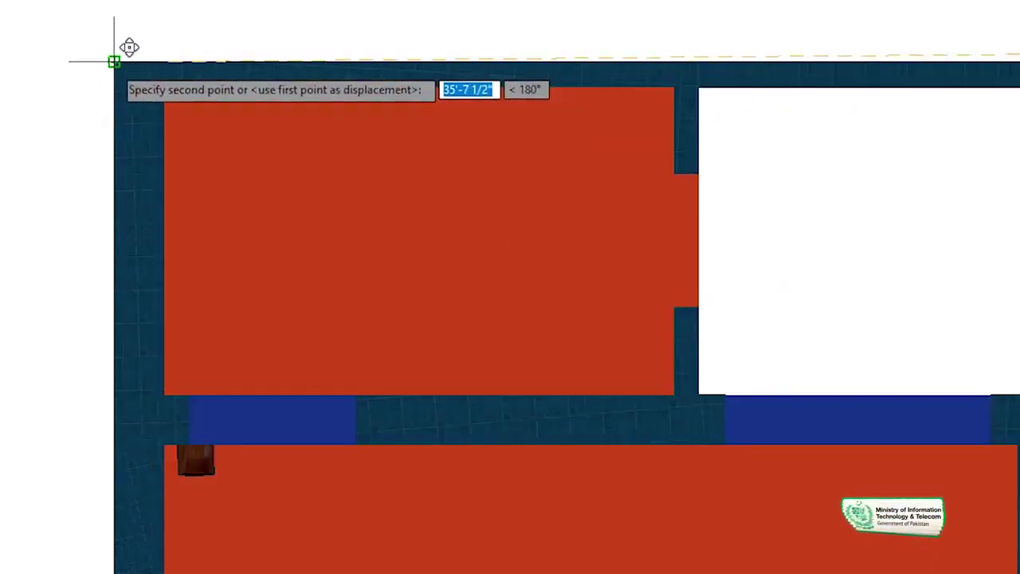
click(114, 61)
scroll(246, 194, down, 2)
scroll(247, 194, down, 3)
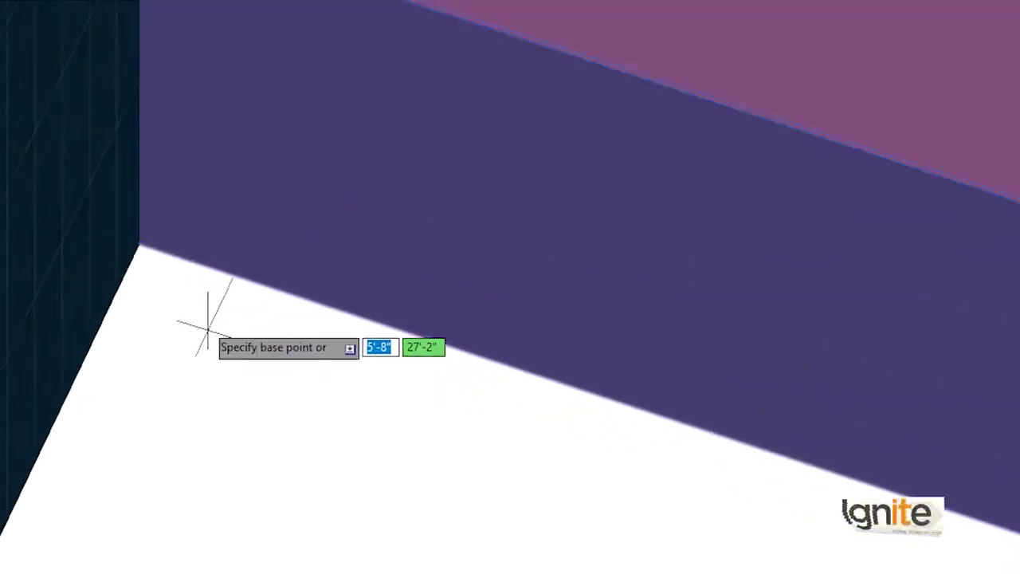
Move the slabs up from their bottom corner to the top of the walls.
click(139, 243)
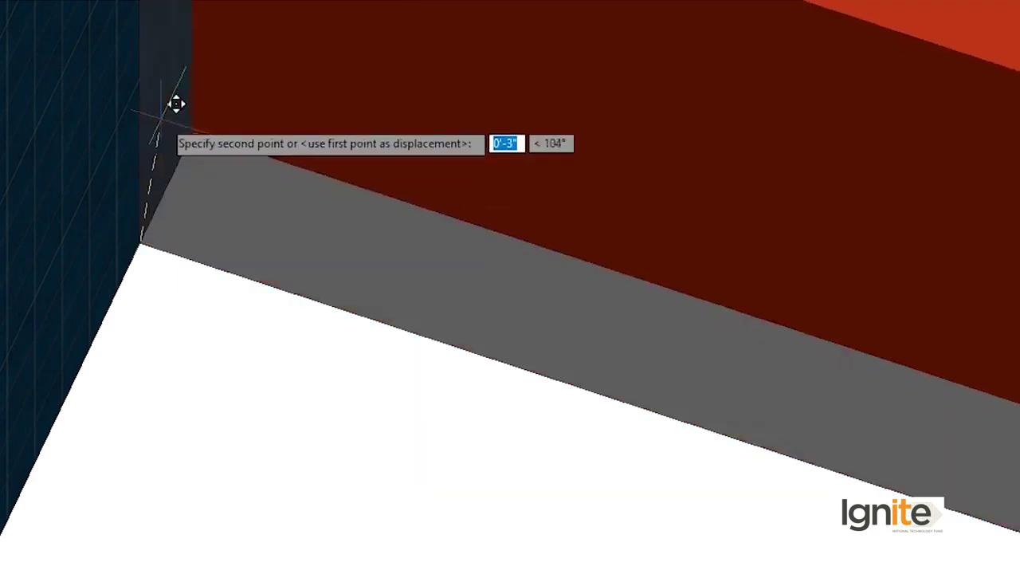
scroll(176, 103, down, 2)
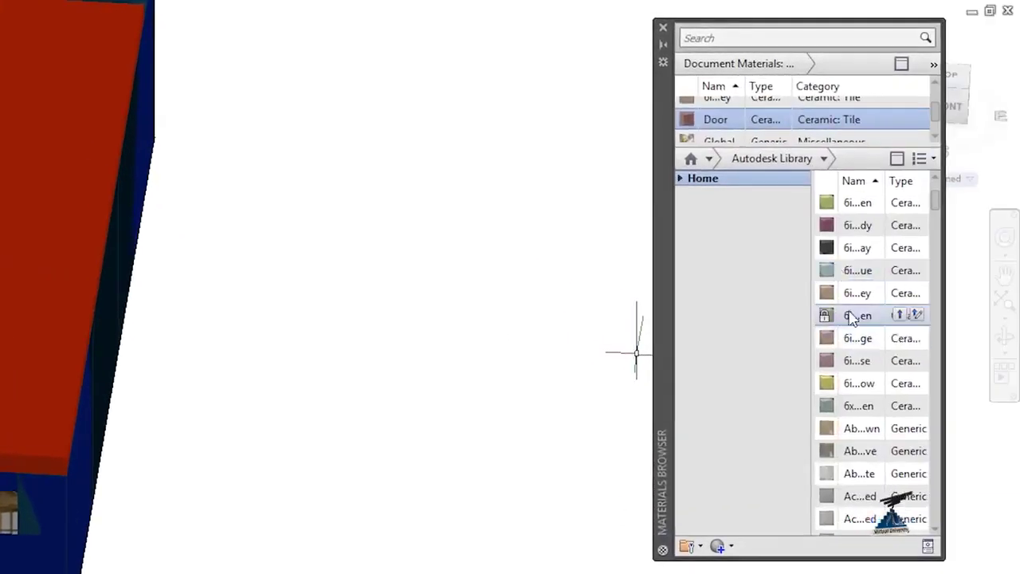
Assign a grey aluminium Metal material from the library to the selected roof slab.
scroll(805, 132, down, 1)
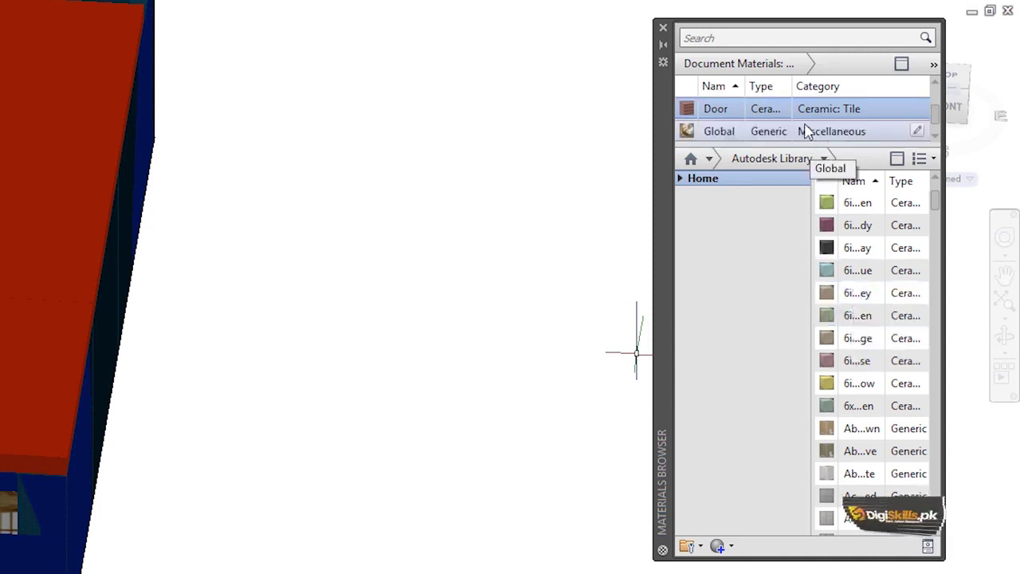
scroll(824, 133, down, 1)
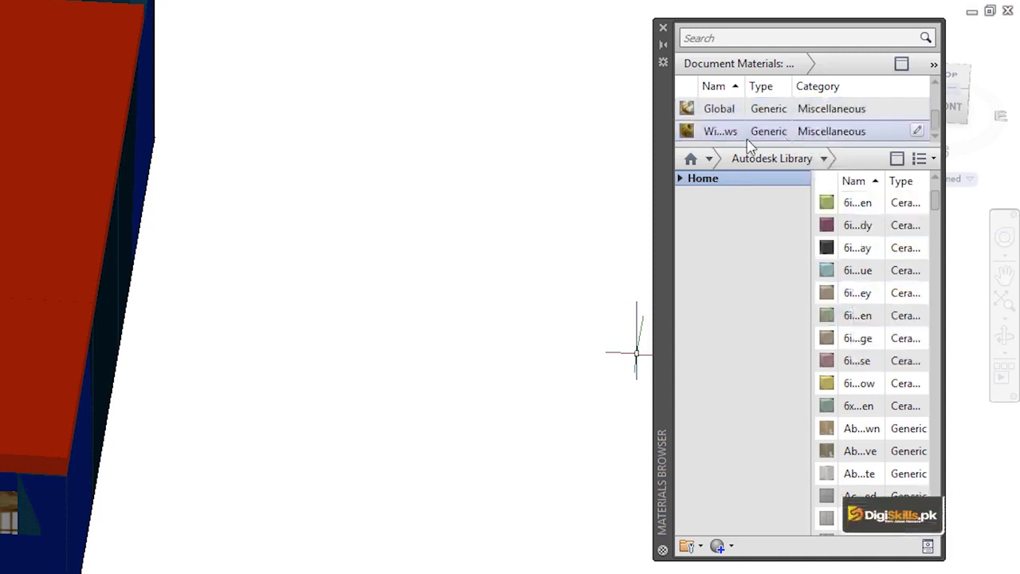
scroll(731, 132, up, 2)
scroll(734, 124, up, 2)
scroll(734, 119, down, 1)
scroll(732, 118, up, 1)
scroll(718, 120, down, 3)
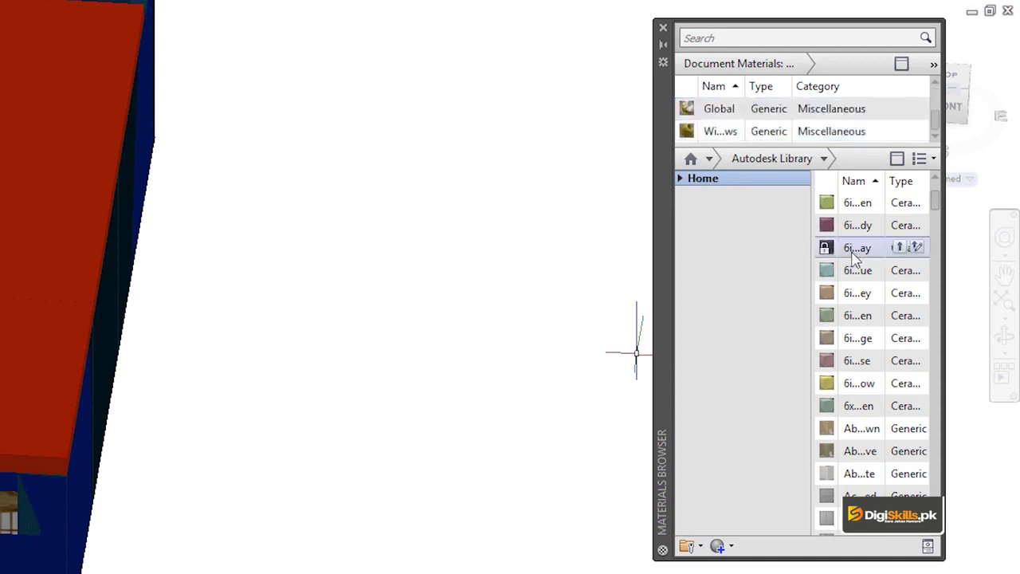
scroll(854, 263, down, 3)
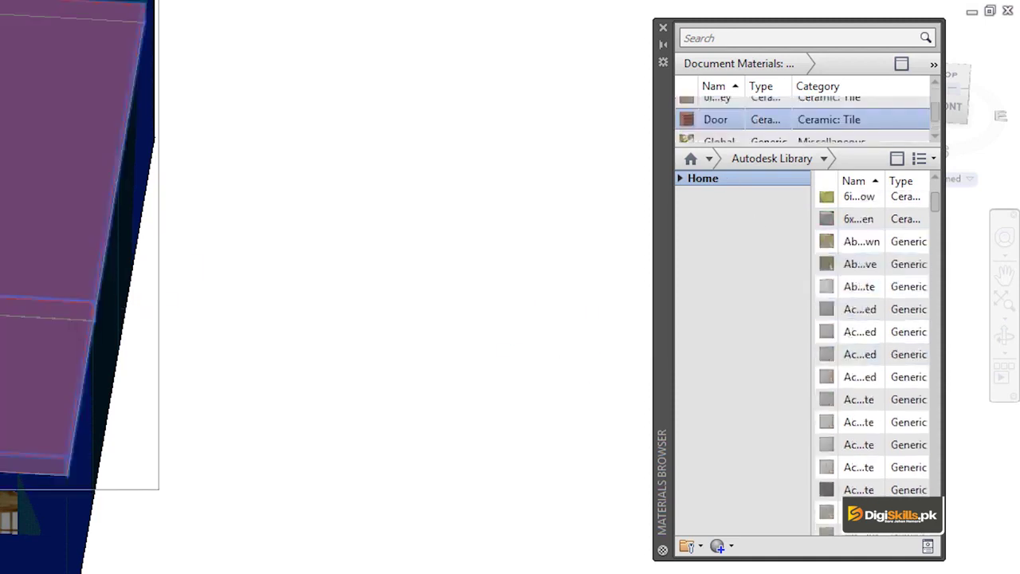
scroll(858, 319, down, 5)
scroll(856, 335, down, 3)
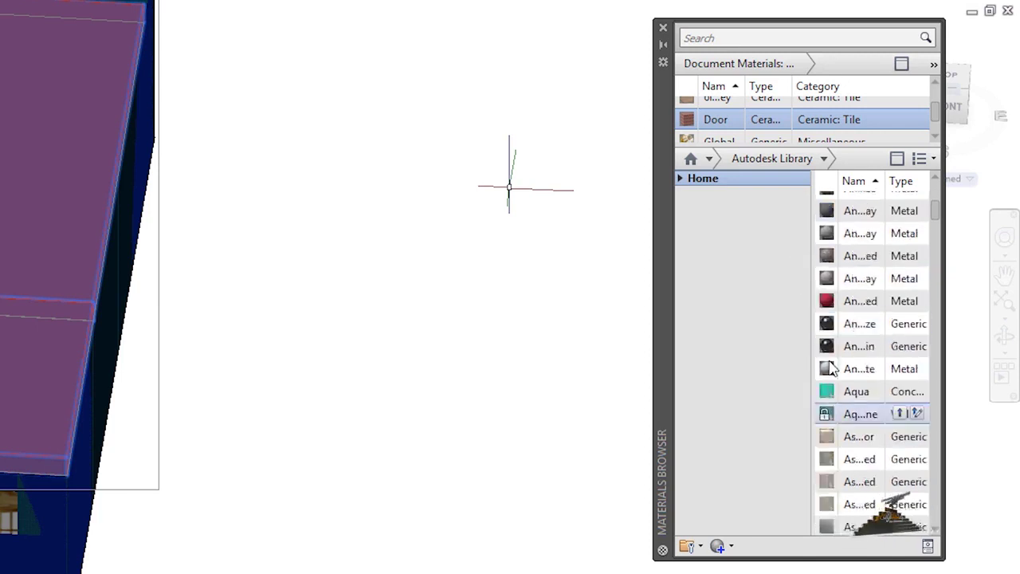
right_click(863, 257)
click(895, 271)
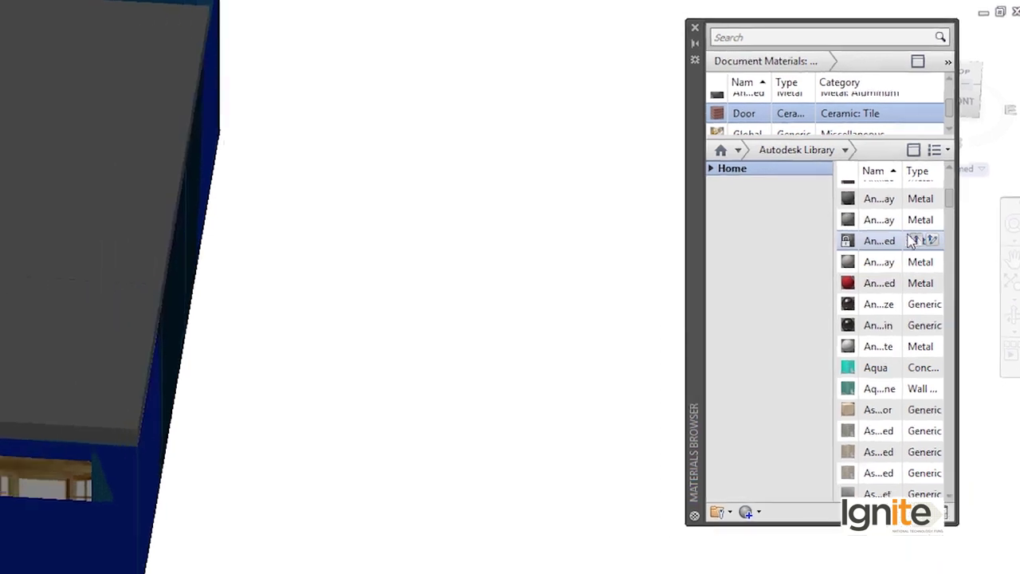